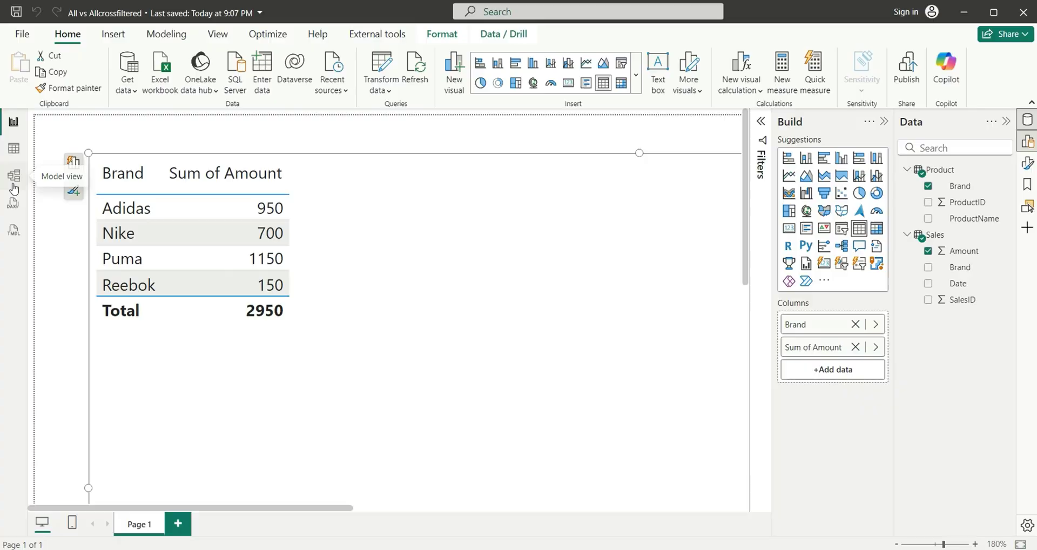
# - Open the model diagram to inspect the many-to-many Brand relationship between Product and Sales
pyautogui.click(14, 175)
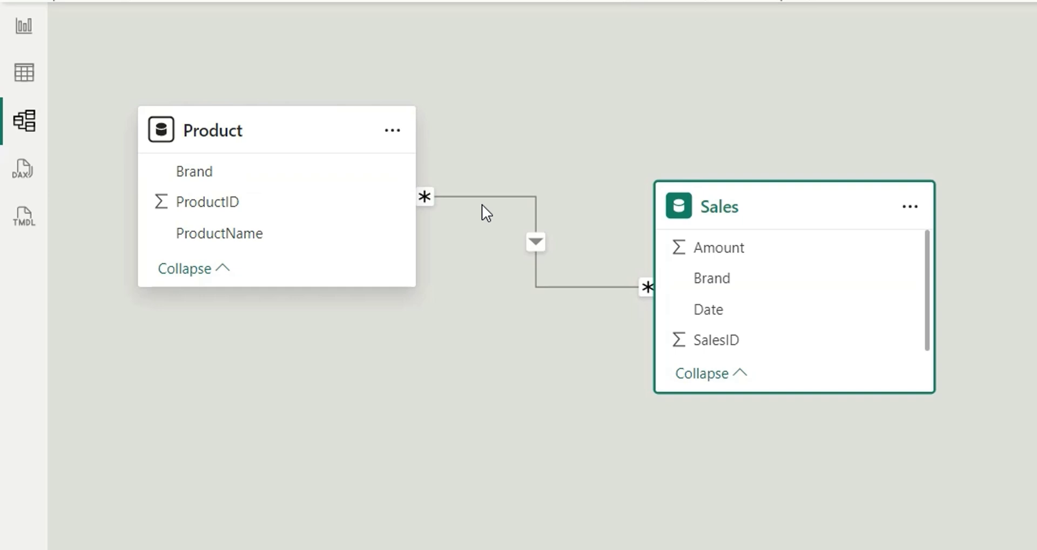
pyautogui.click(602, 495)
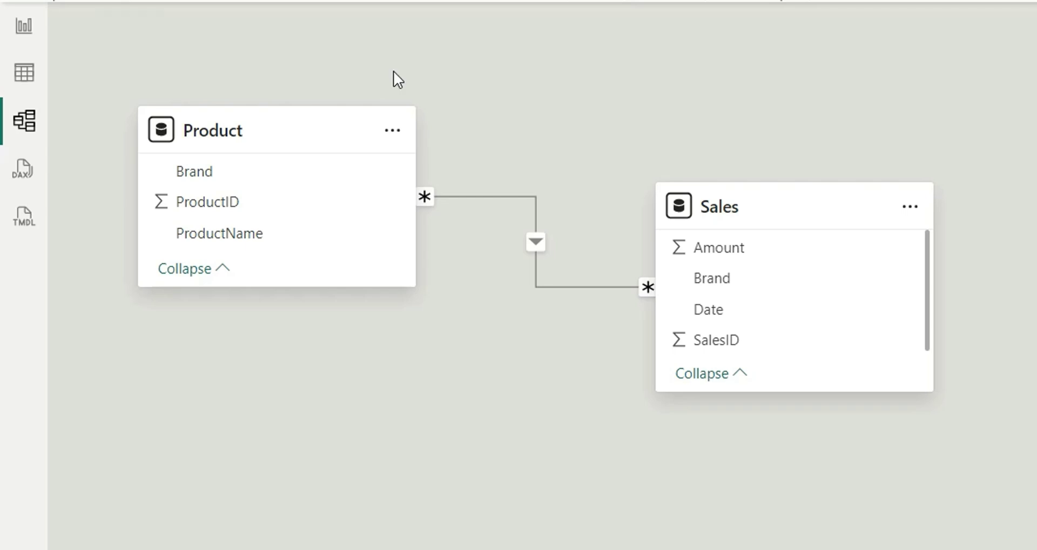
# - Return to the report page with the Brand and Sum of Amount table totalling 2950
pyautogui.click(21, 28)
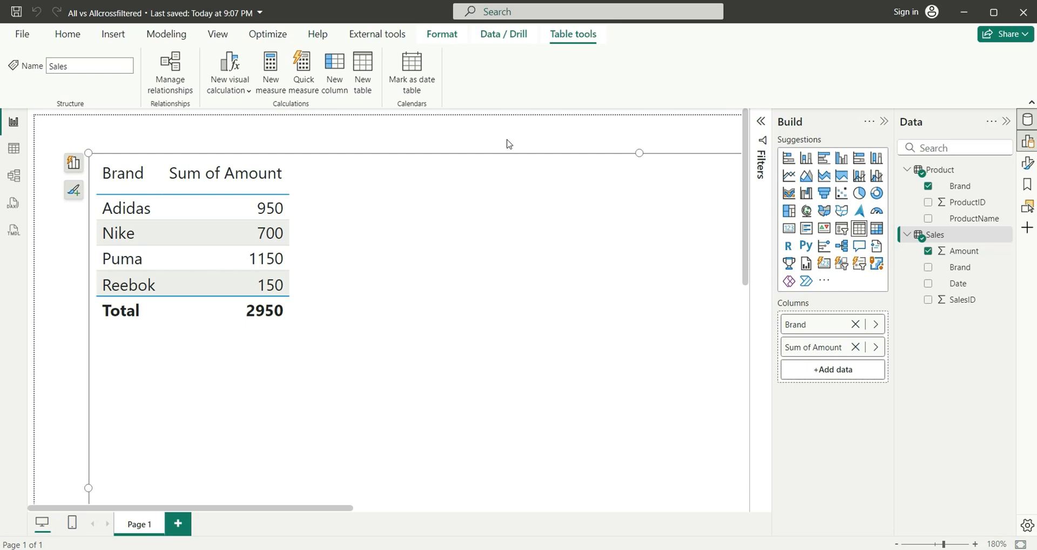
# - Start a new Sales measure 'Total Sales = CALCULATE( SUM( Sales[Amount] )'
pyautogui.rightClick(963, 251)
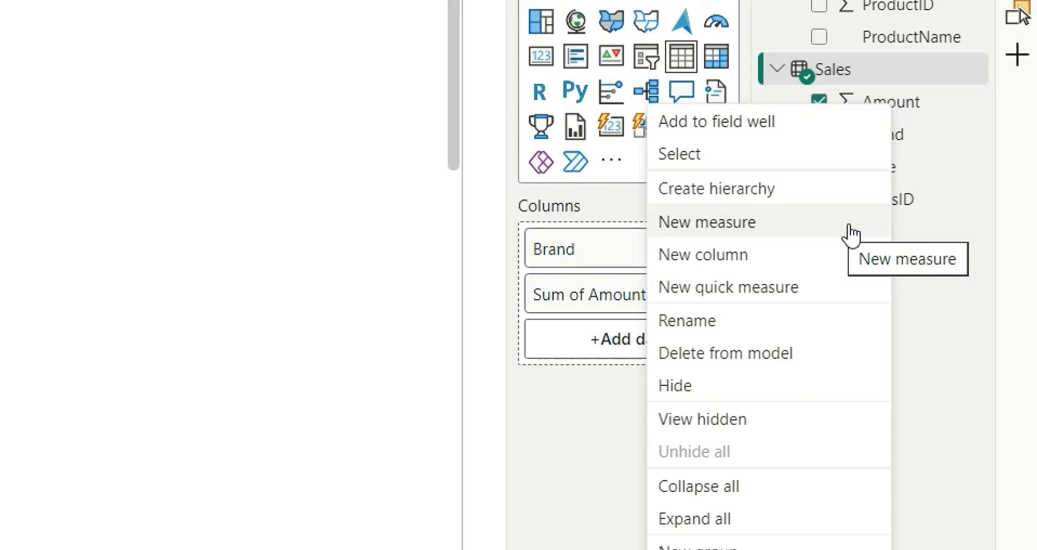
pyautogui.click(851, 234)
pyautogui.write('Total Sales =')
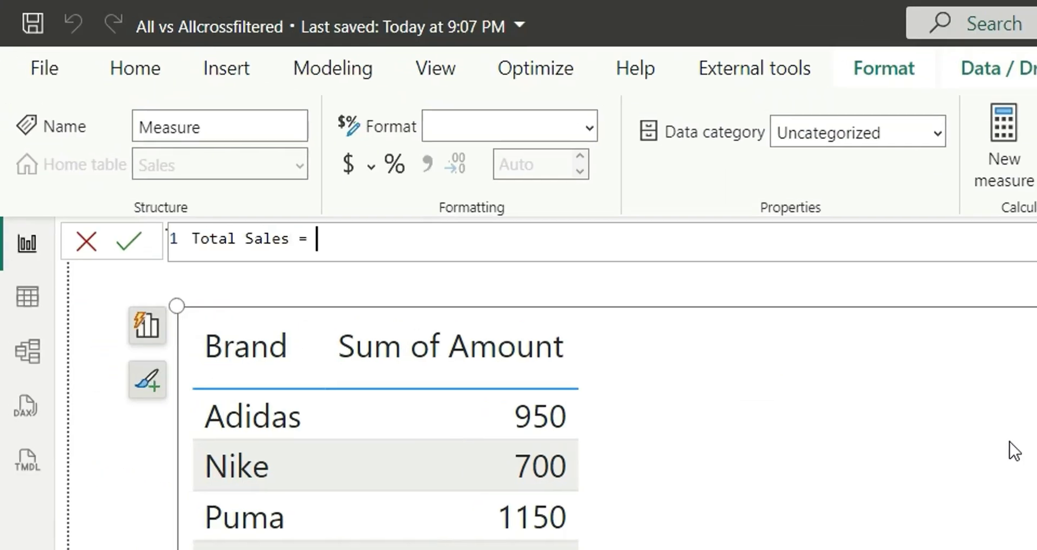
pyautogui.hotkey('shift', 'Return')
pyautogui.write('ca')
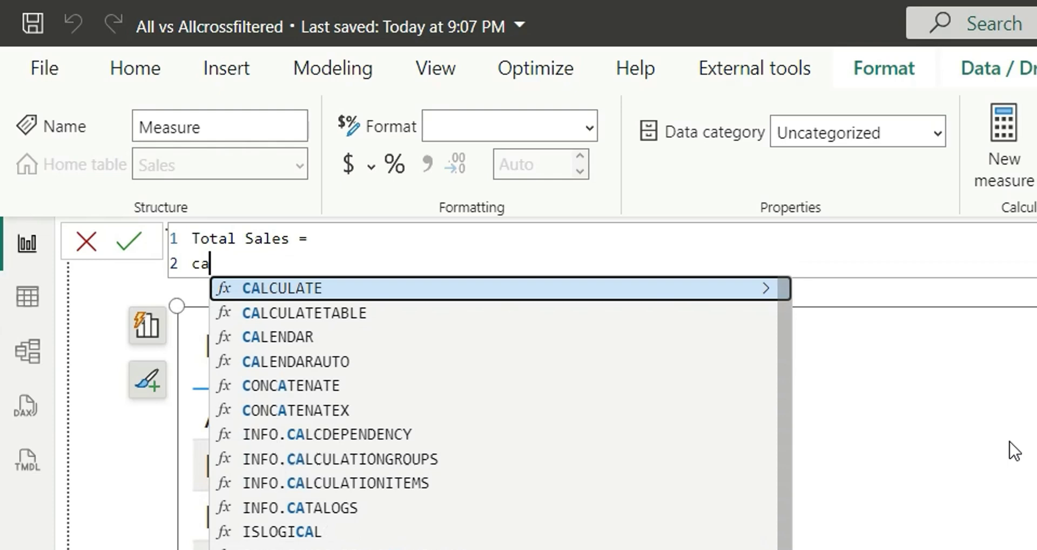
pyautogui.press('Tab')
pyautogui.hotkey('shift', 'Return')
pyautogui.write('sum')
pyautogui.press('Tab')
pyautogui.write('a')
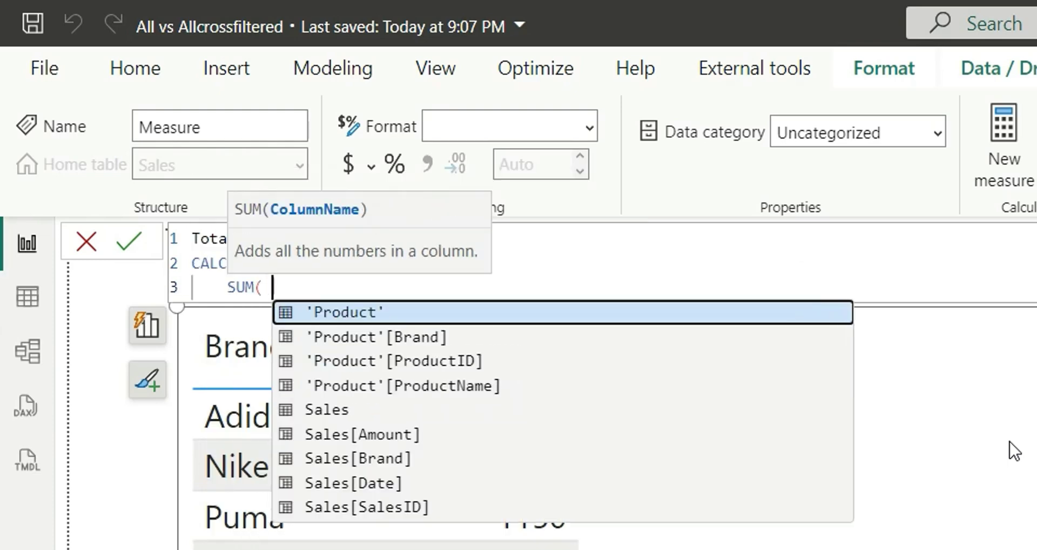
pyautogui.press('Tab')
# - Add ALL( Sales ) as the CALCULATE filter argument and commit the Total Sales measure
pyautogui.write(')')
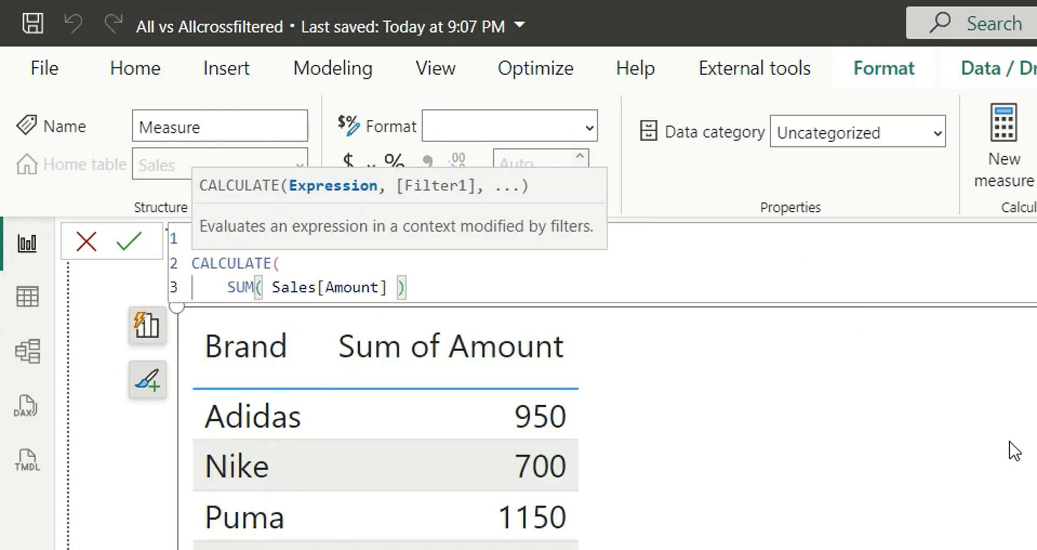
pyautogui.write(',')
pyautogui.hotkey('shift', 'Return')
pyautogui.write('all')
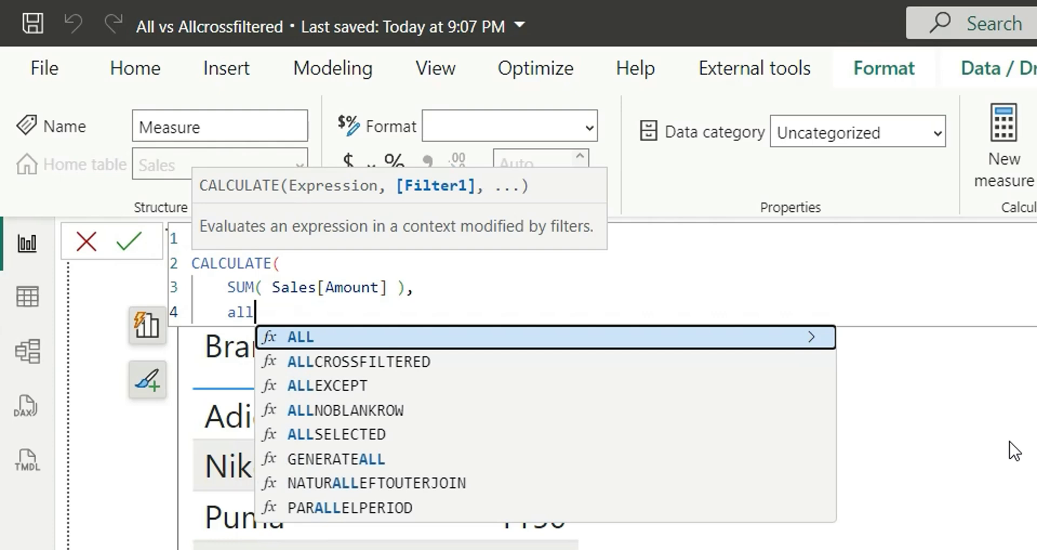
pyautogui.press('Tab')
pyautogui.write('sal')
pyautogui.press('Tab')
pyautogui.write(')')
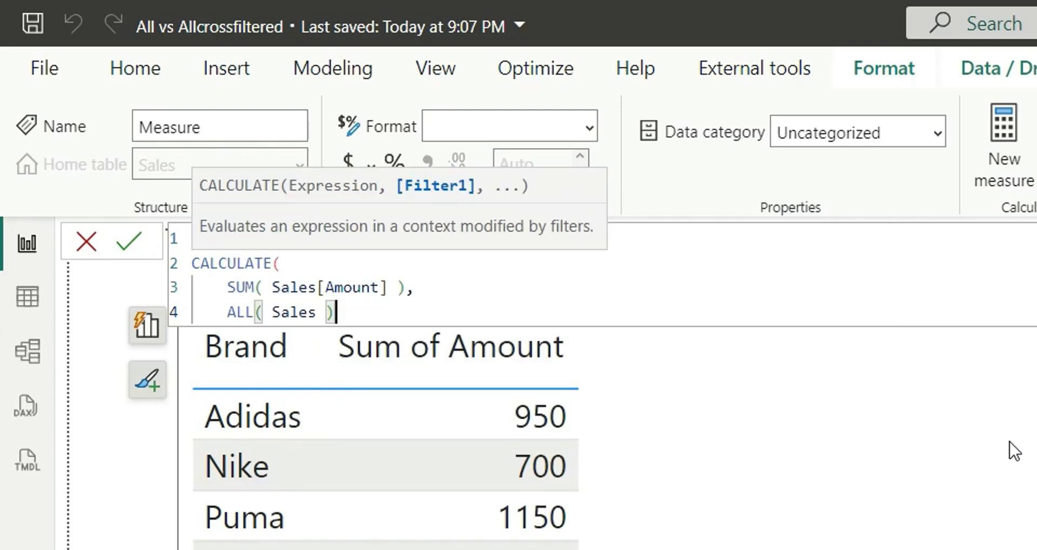
pyautogui.hotkey('shift', 'Return')
pyautogui.write(')')
pyautogui.press('Return')
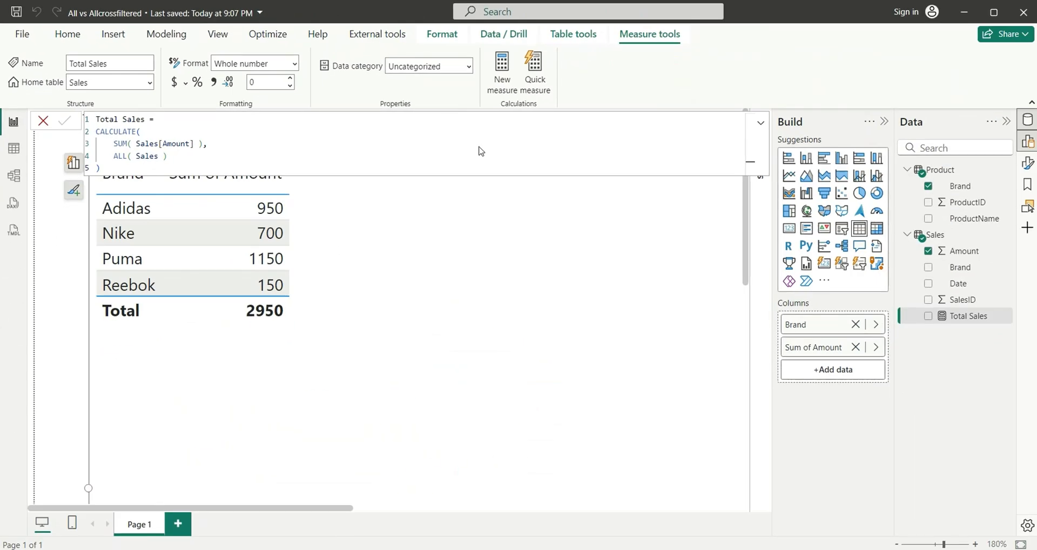
# - Add Total Sales to the table, showing 950, 700, 1150 and 150 per brand
pyautogui.click(928, 316)
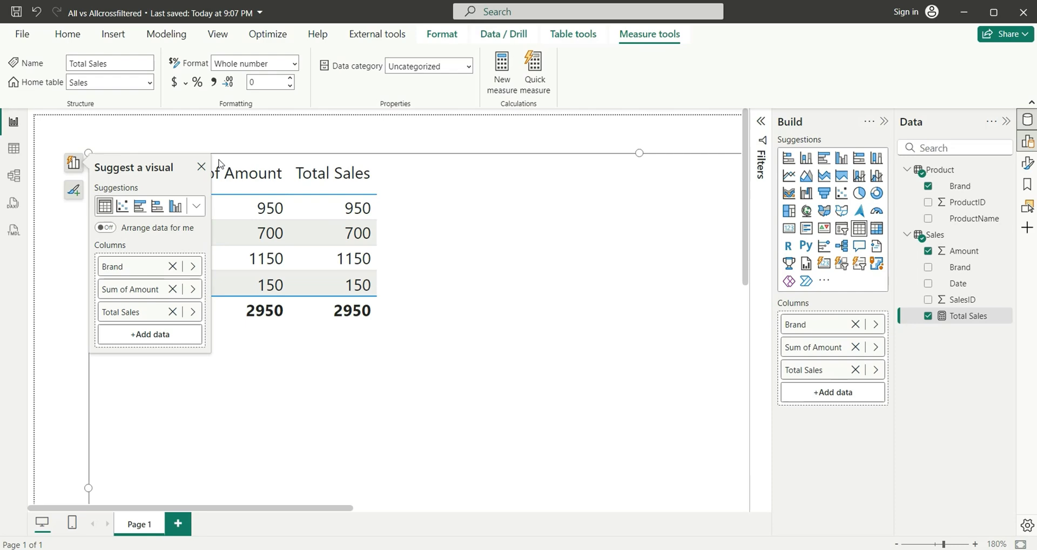
pyautogui.click(201, 166)
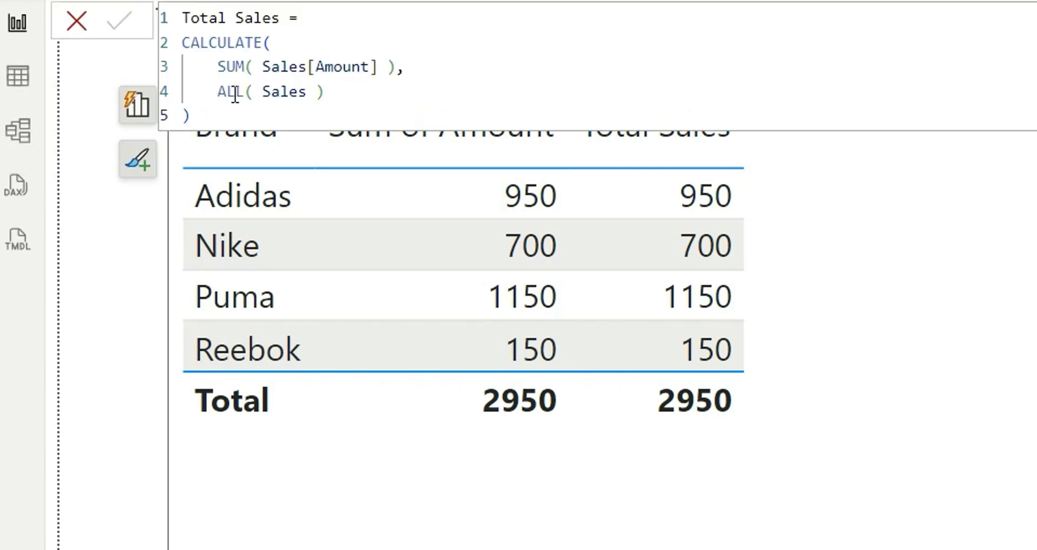
# - Change the Total Sales filter function from ALL to ALLSELECTED( Sales )
pyautogui.doubleClick(235, 94)
pyautogui.write('allse')
pyautogui.press('Tab')
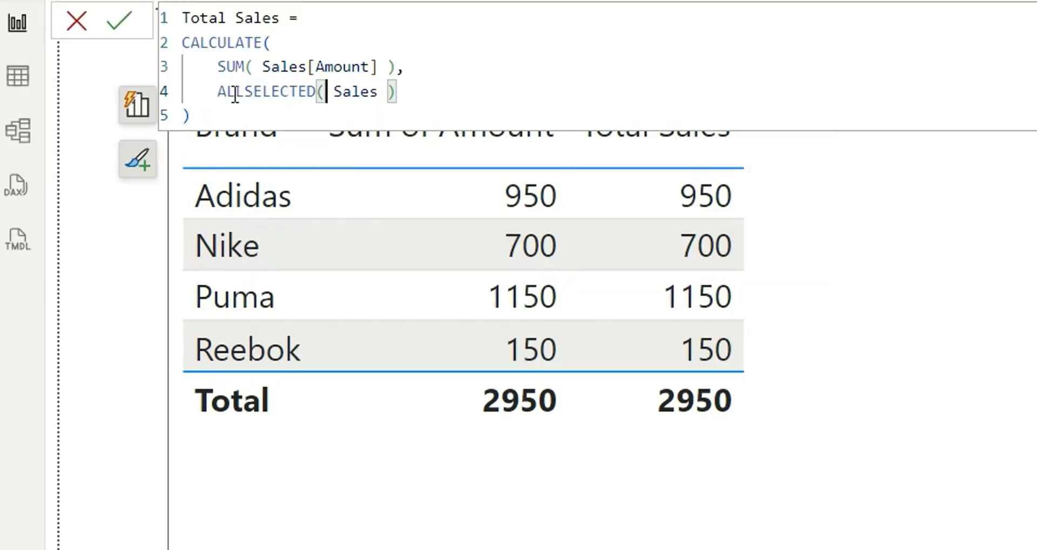
pyautogui.press('Return')
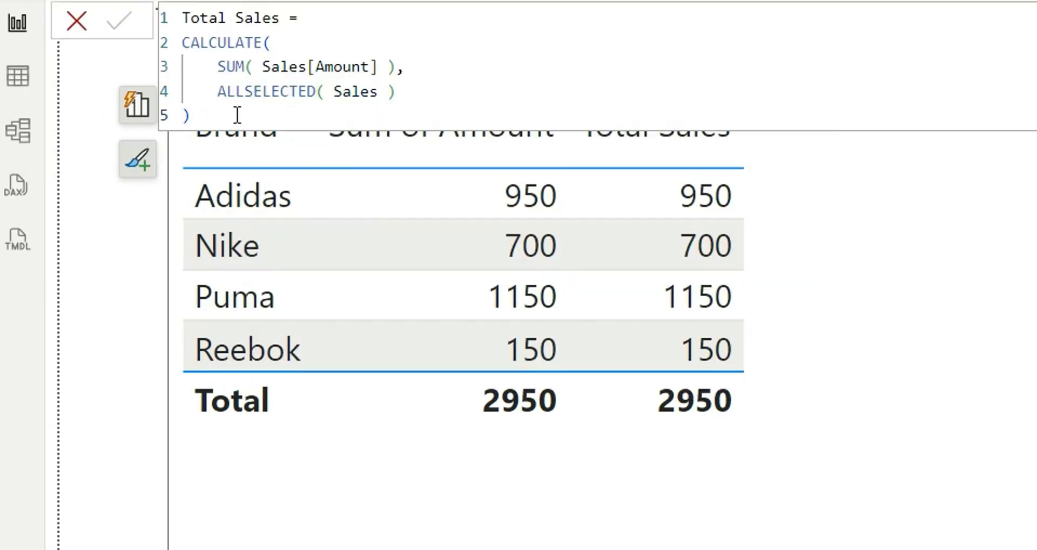
# - Replace ALLSELECTED with REMOVEFILTERS( Sales ) in the Total Sales formula
pyautogui.doubleClick(285, 91)
pyautogui.write('remo')
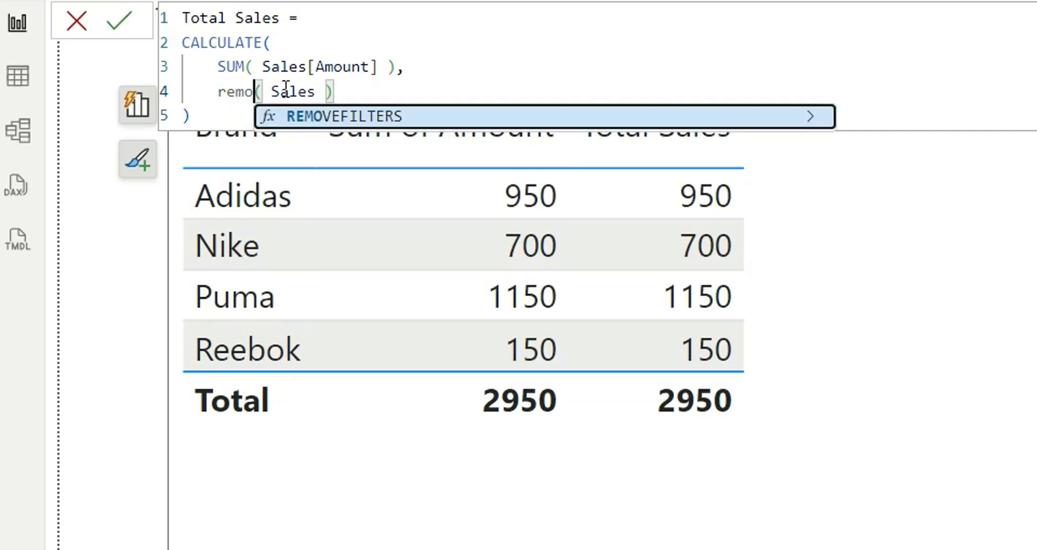
pyautogui.press('Tab')
pyautogui.press('Return')
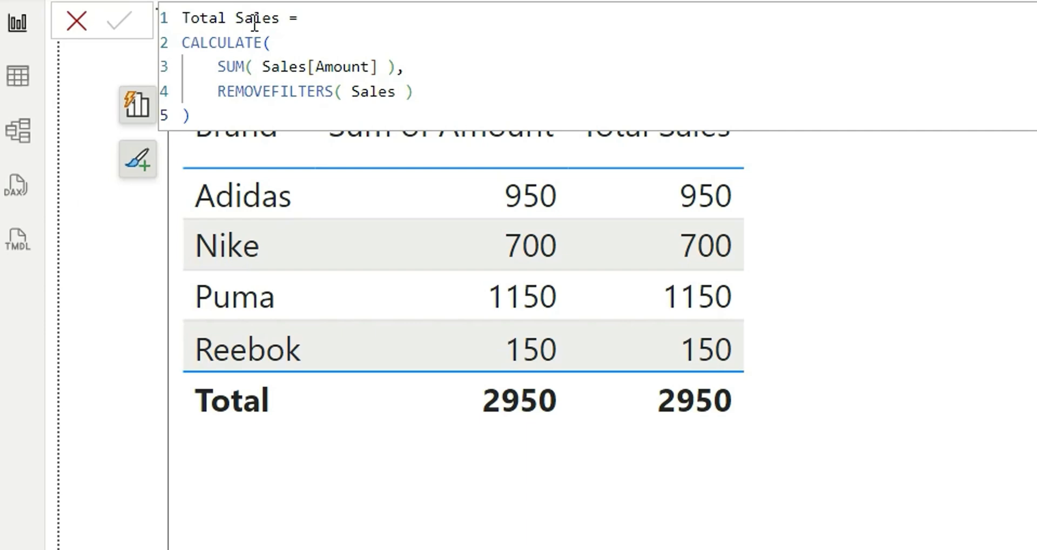
pyautogui.click(21, 145)
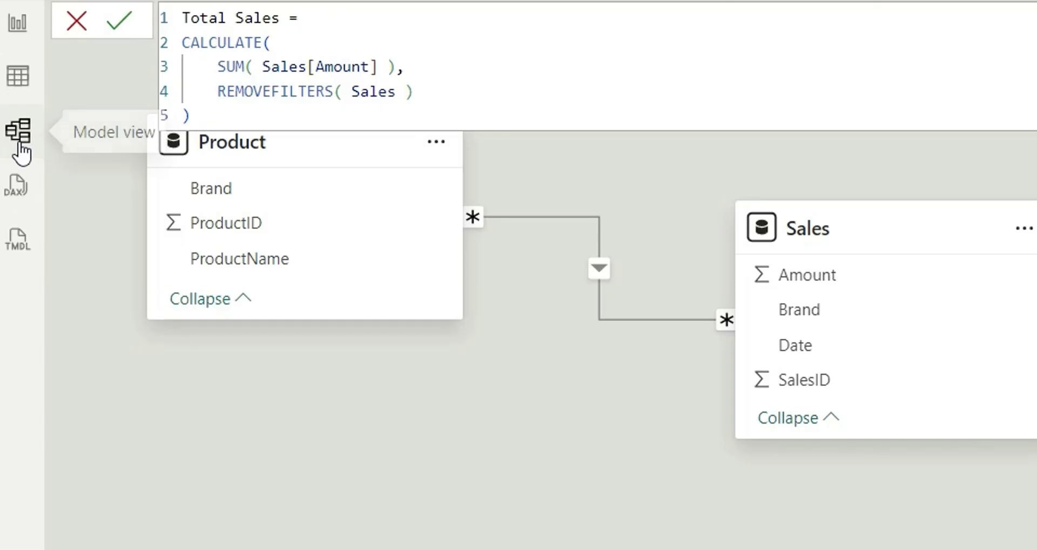
pyautogui.click(76, 22)
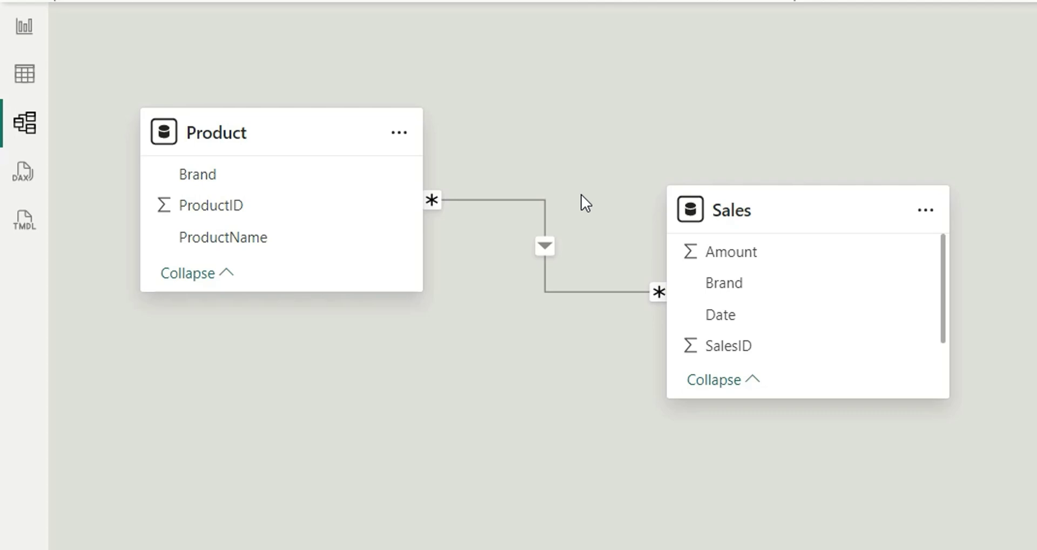
pyautogui.click(30, 38)
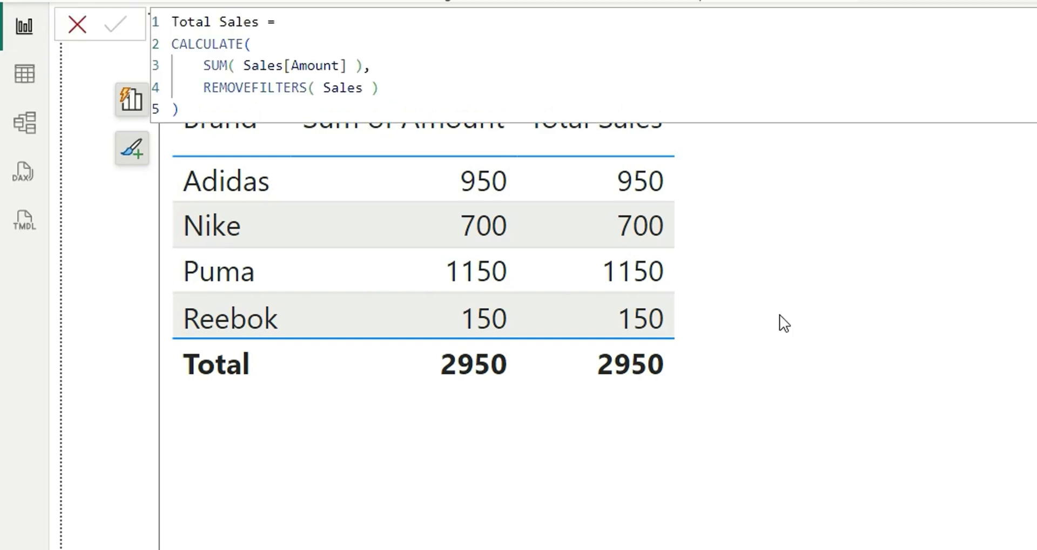
# - Replace REMOVEFILTERS with ALLCROSSFILTERED( Sales ) so every brand row shows 2950
pyautogui.doubleClick(262, 87)
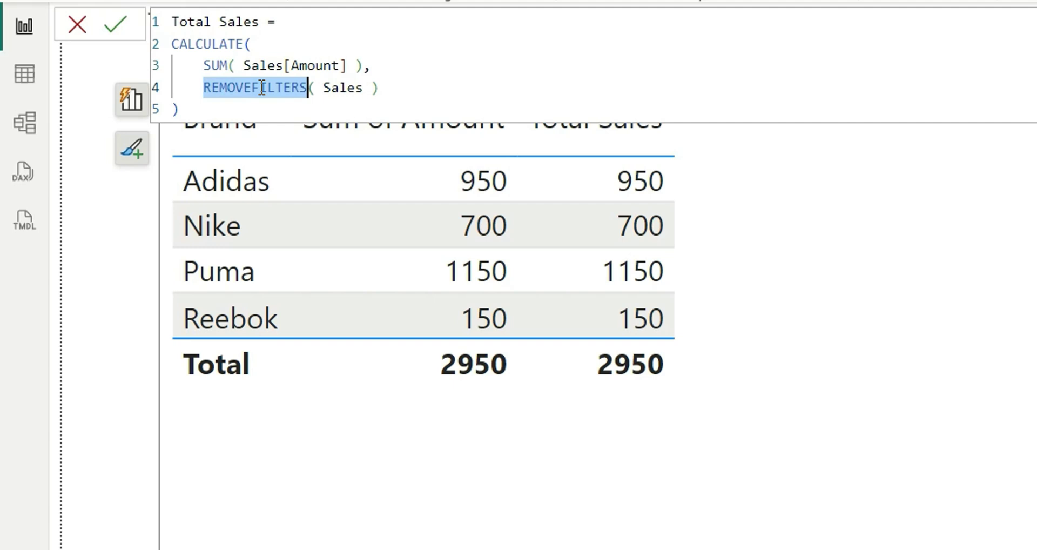
pyautogui.write('allcr')
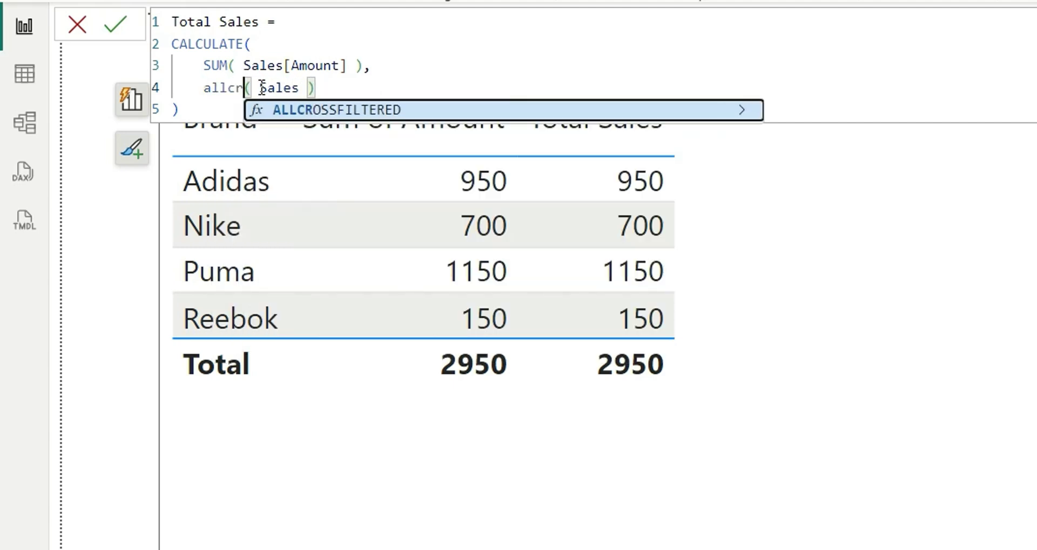
pyautogui.press('Tab')
pyautogui.click(206, 116)
pyautogui.press('Return')
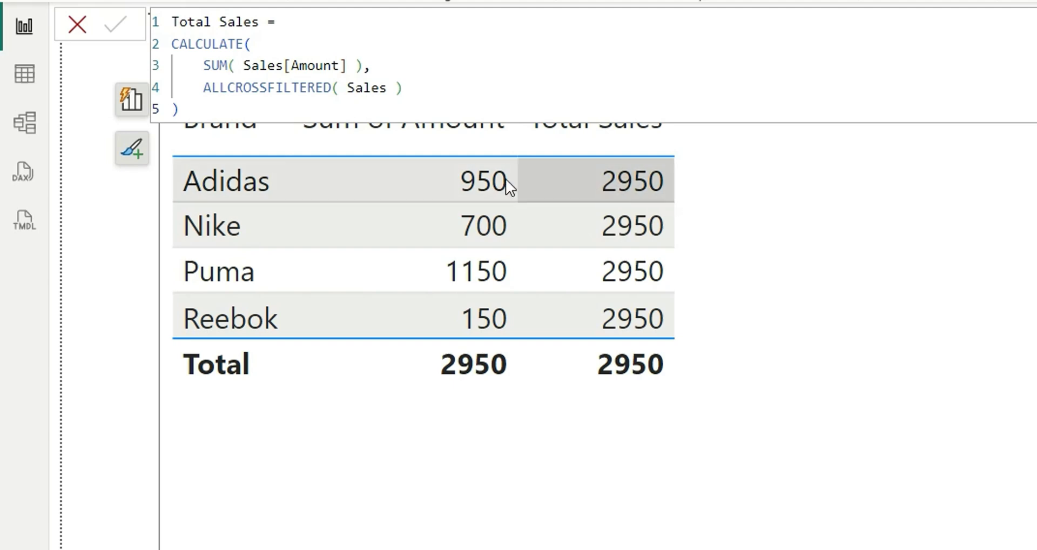
pyautogui.click(156, 45)
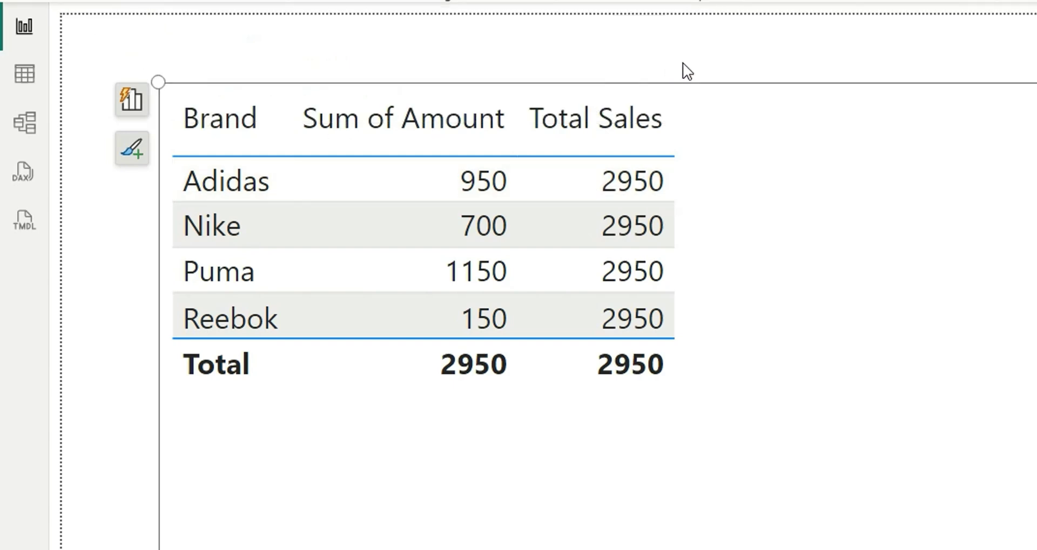